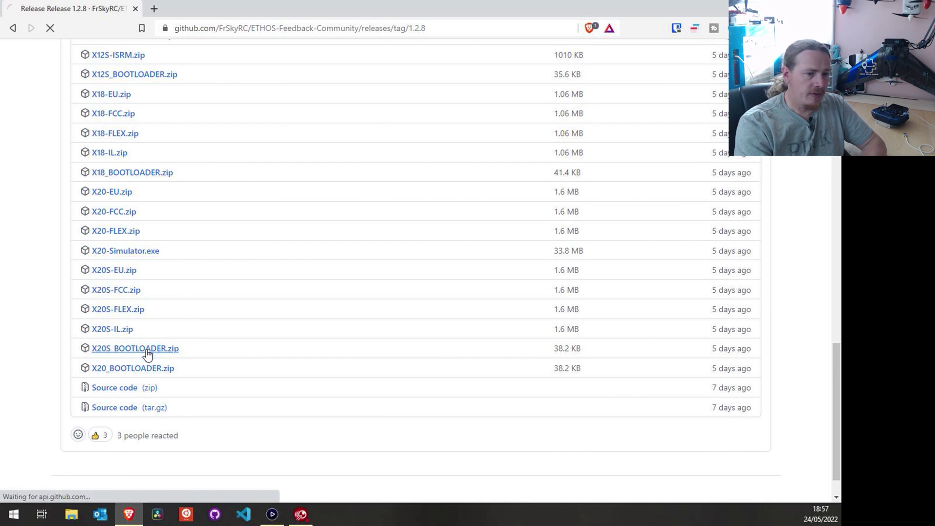
Step: Save X20S_BOOTLOADER.zip from the ETHOS 1.2.8 release to the Desktop
left_click(48, 254)
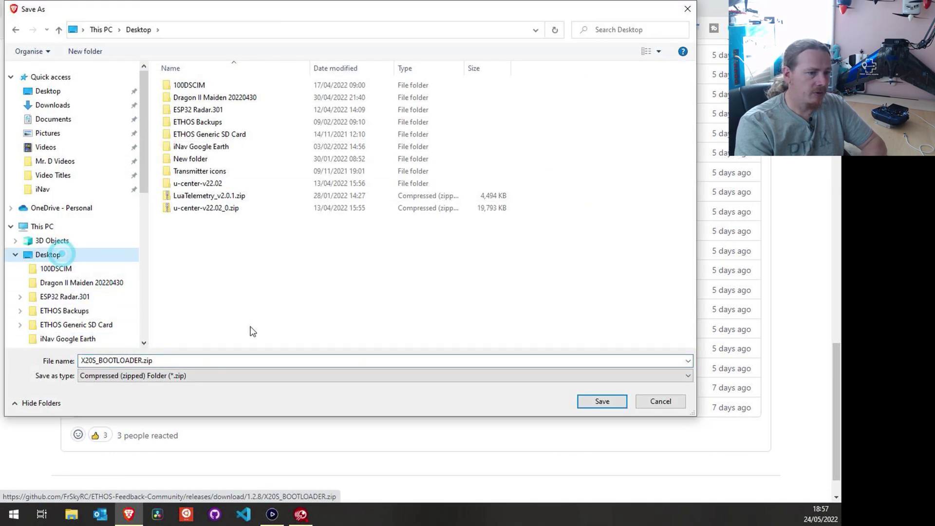
left_click(600, 403)
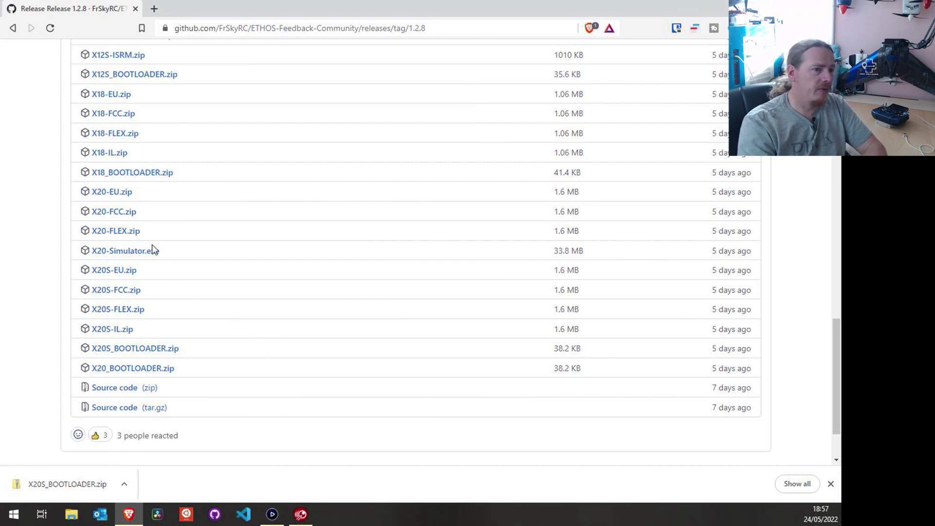
Step: Download Ethos-Suite-Setup-1.2.8.exe from the release assets and save it to the Desktop
scroll(155, 246, "up", 3)
scroll(219, 227, "up", 2)
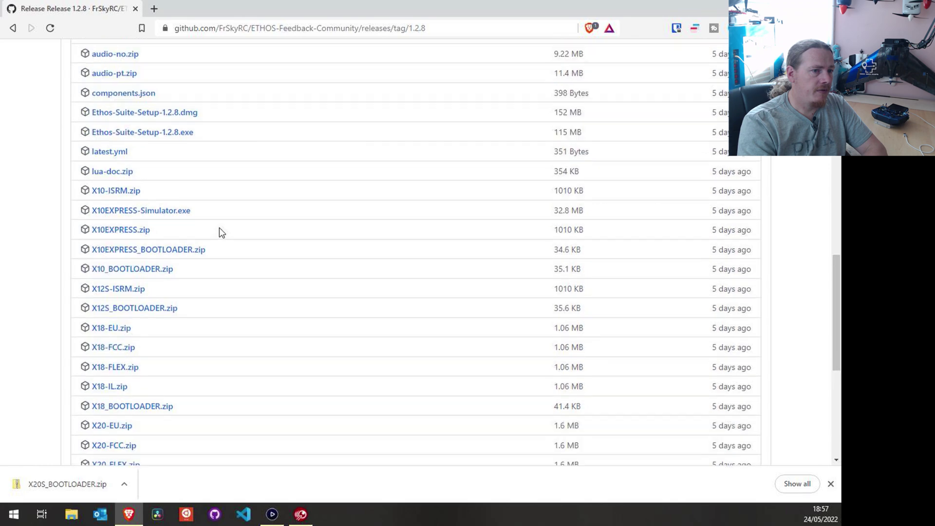
scroll(168, 139, "up", 1)
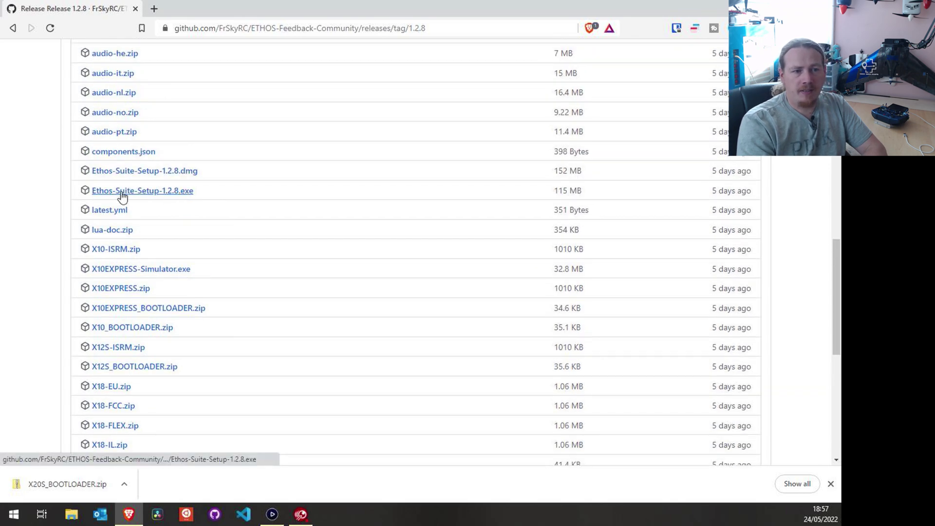
left_click(181, 191)
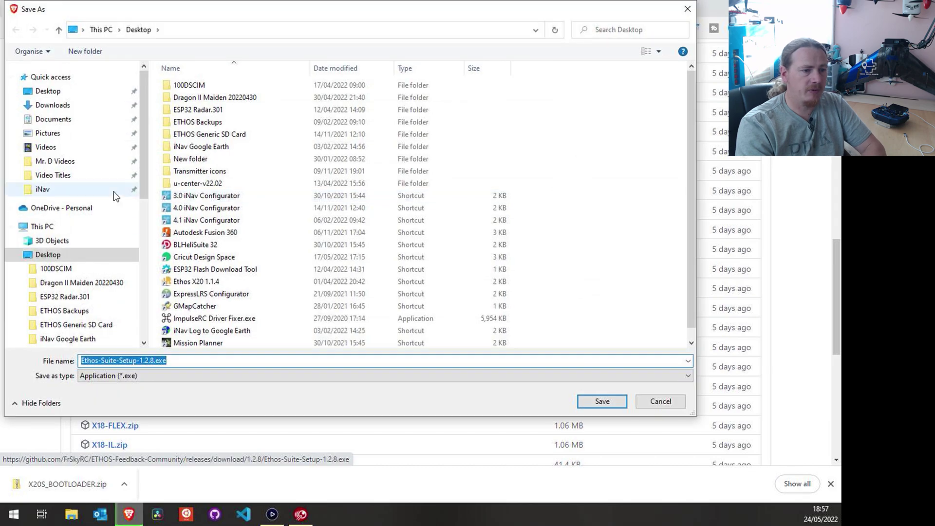
left_click(603, 401)
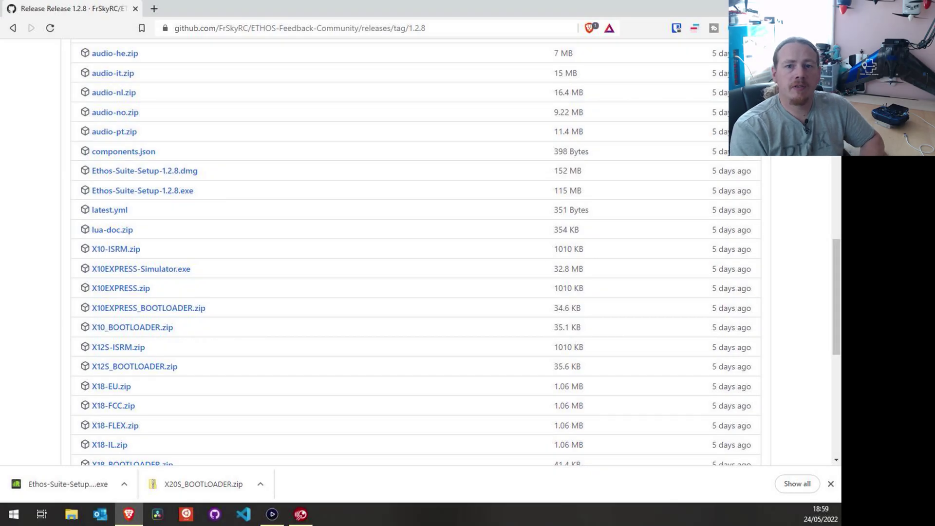
Step: Show the desktop and open the X20S SD (H:) drive in a File Explorer window docked beside the desktop files
key("super+d")
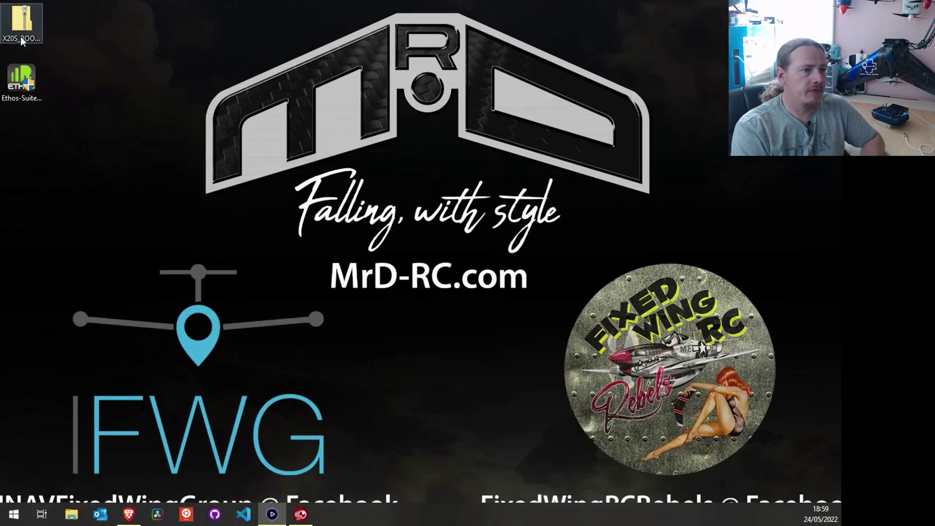
left_click(34, 83)
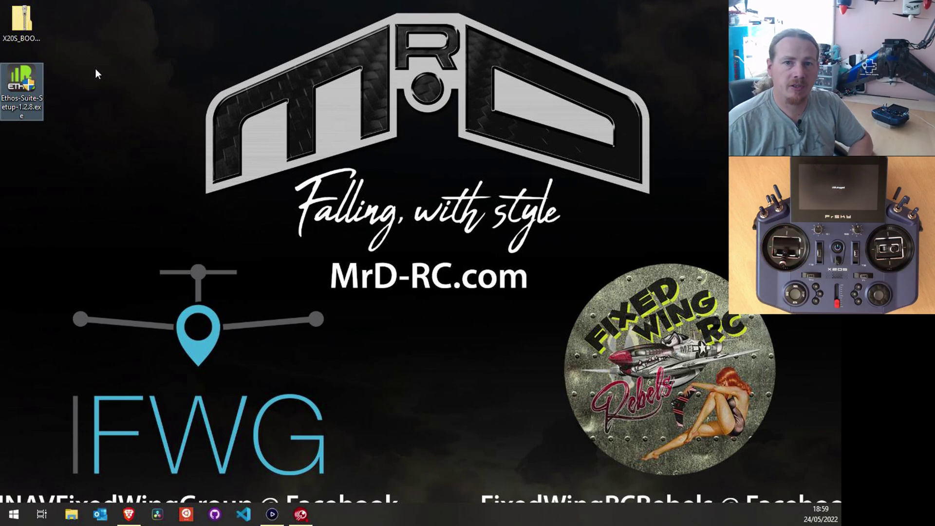
key("Return")
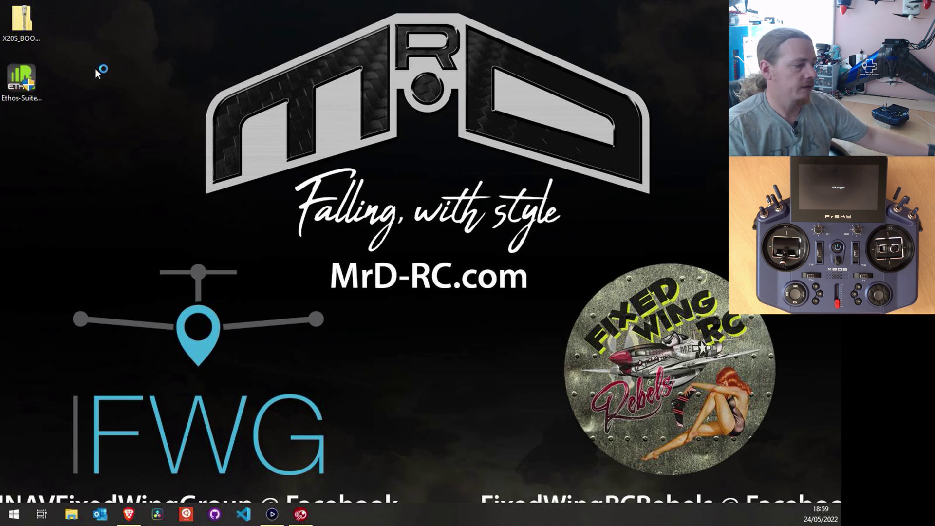
left_click(77, 520)
key("super+Right")
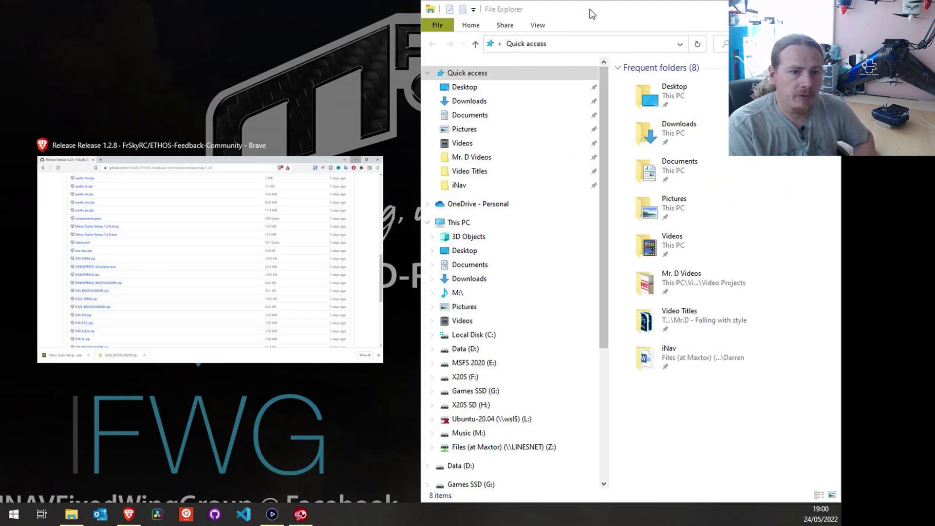
left_click(591, 10)
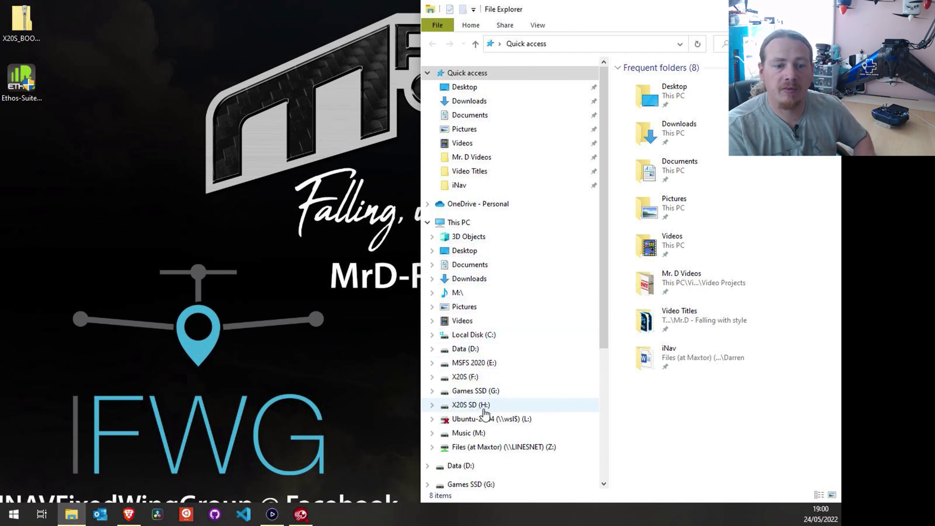
left_click(458, 406)
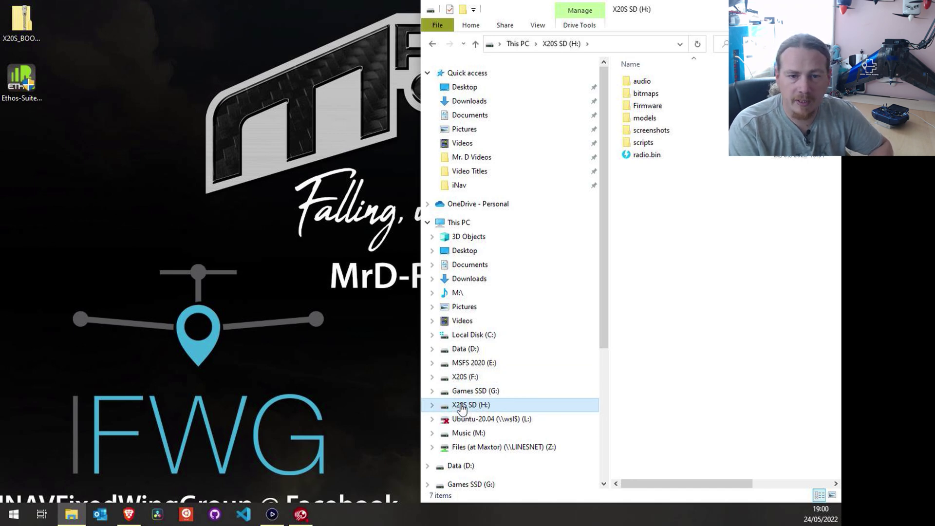
Step: Create a folder named "X20S Bootloader" inside Firmware > Transmitters on the X20S SD drive
double_click(650, 107)
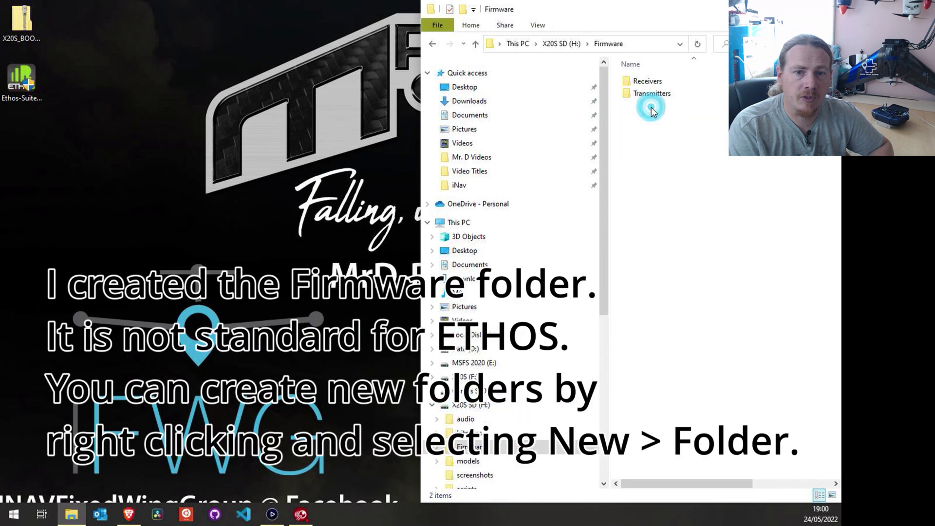
double_click(651, 94)
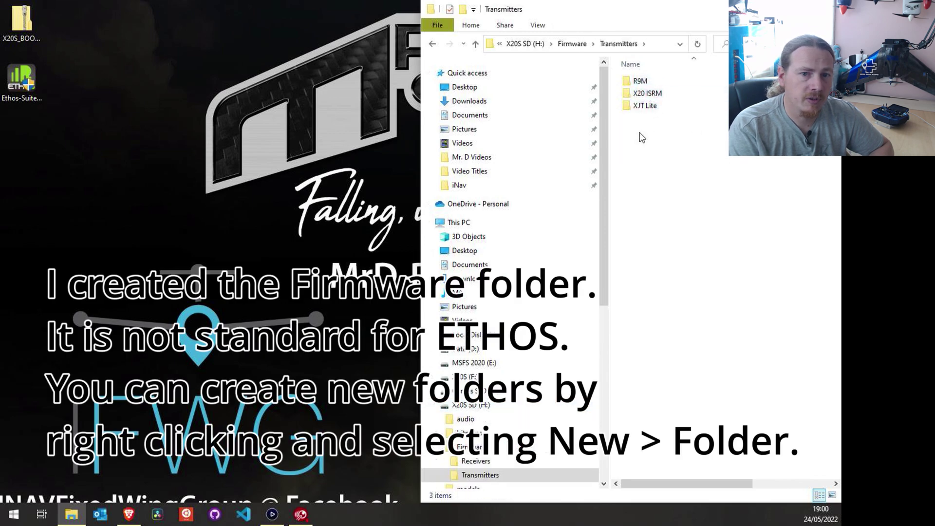
right_click(666, 171)
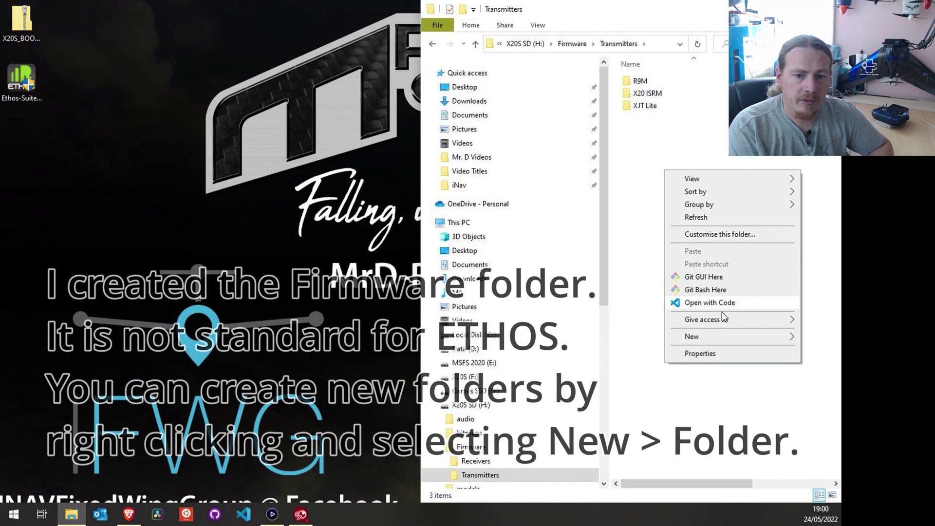
mouse_move(714, 335)
left_click(615, 335)
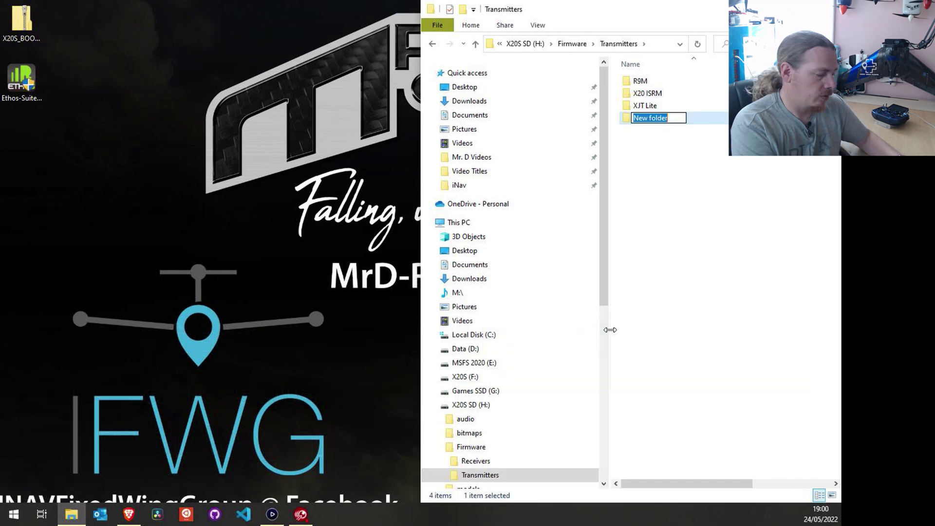
type("X20")
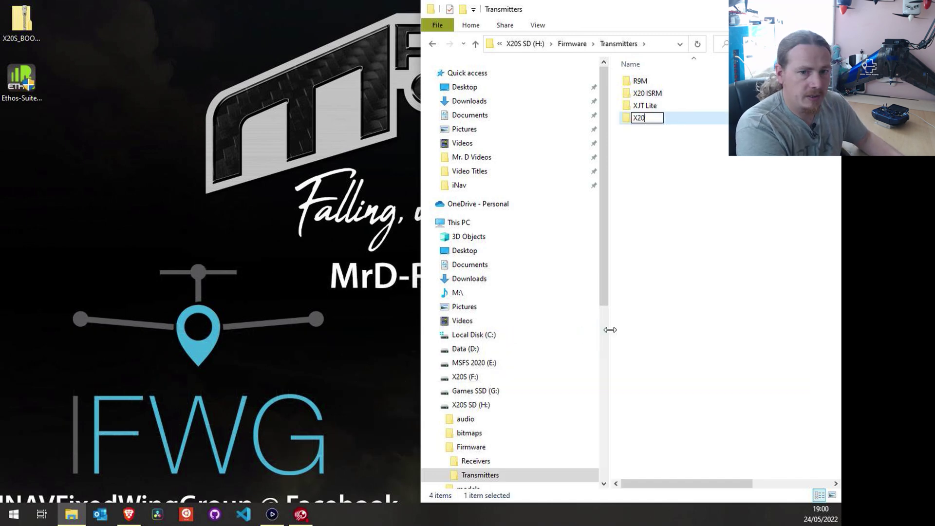
type("S Bootloader")
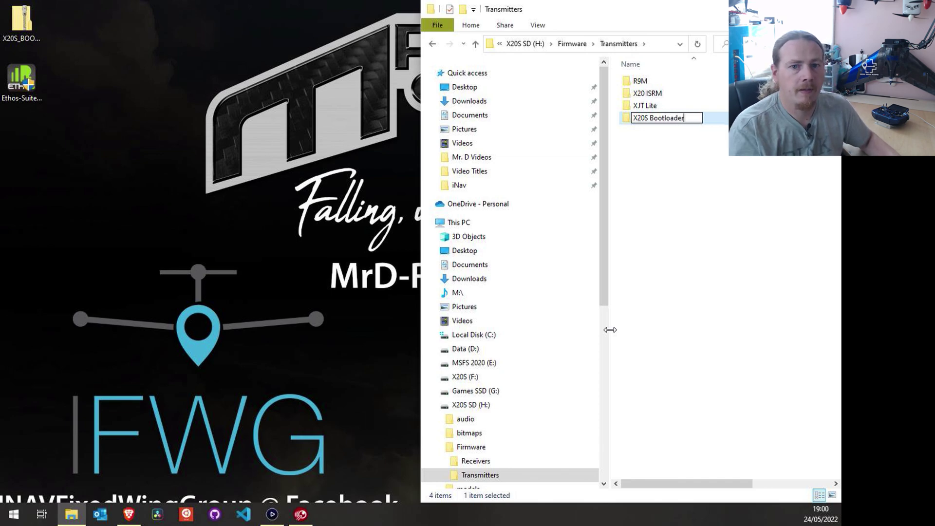
key("Return")
Step: Copy bootloader.frsk from the X20S_BOOTLOADER.zip archive into the X20S Bootloader folder, open that folder, and close the archive window
left_click(25, 25)
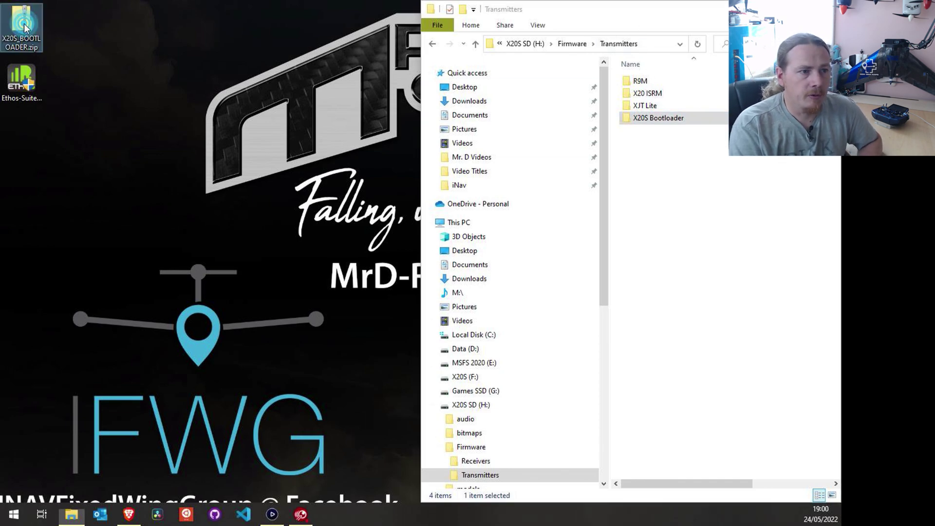
double_click(25, 23)
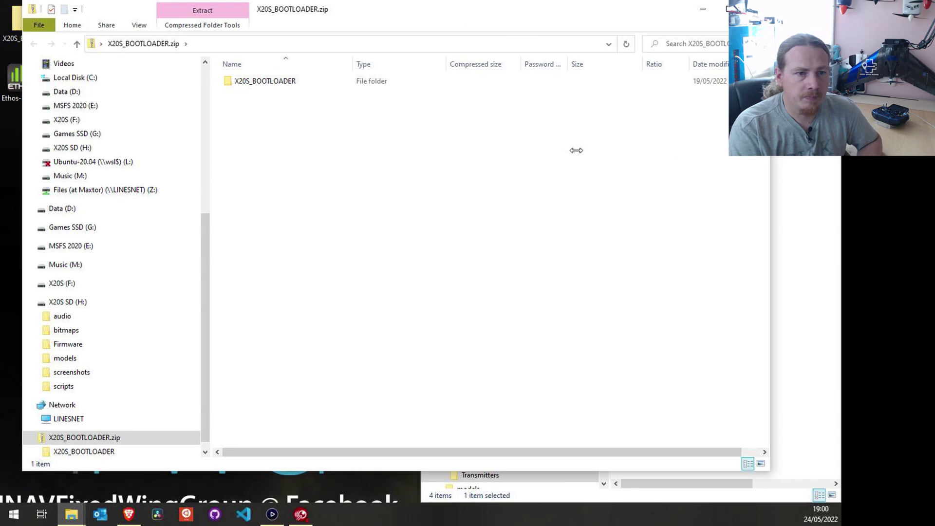
left_click_drag(676, 147, 310, 138)
double_click(263, 81)
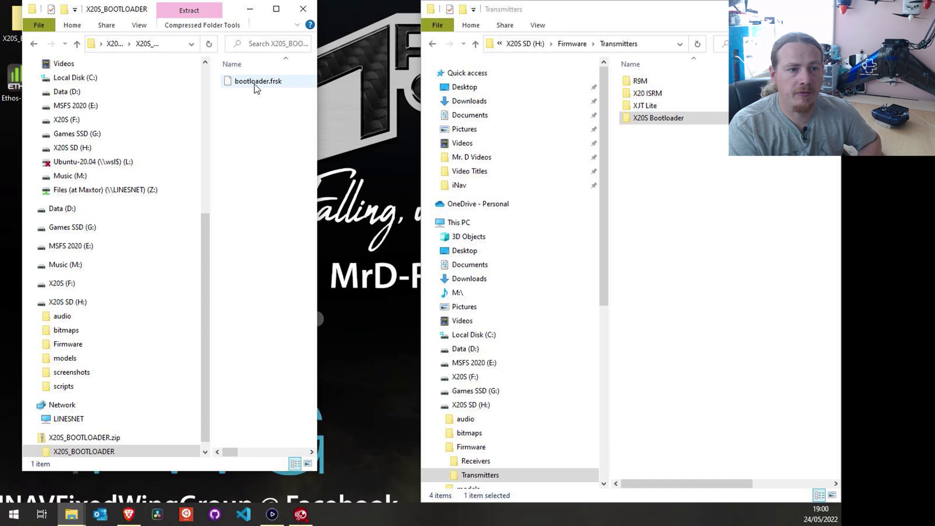
left_click_drag(260, 84, 666, 120)
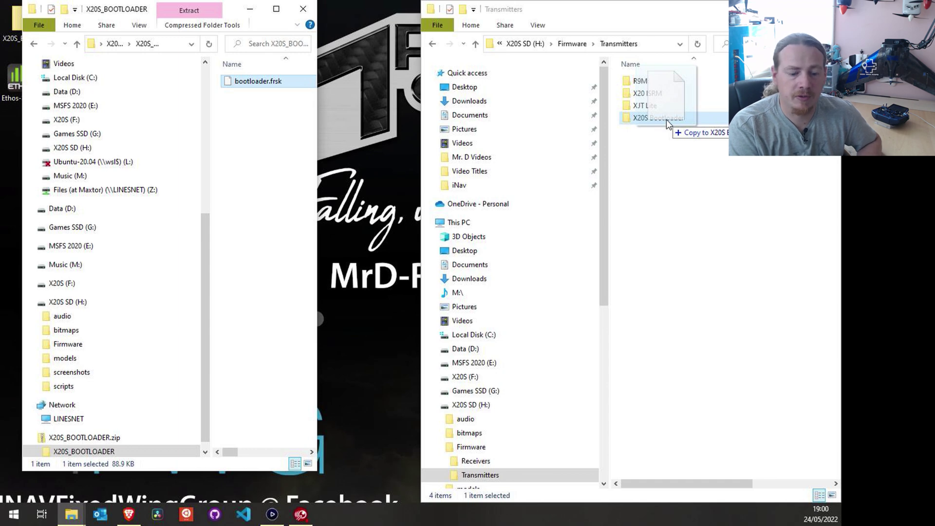
left_click_drag(666, 119, 243, 174)
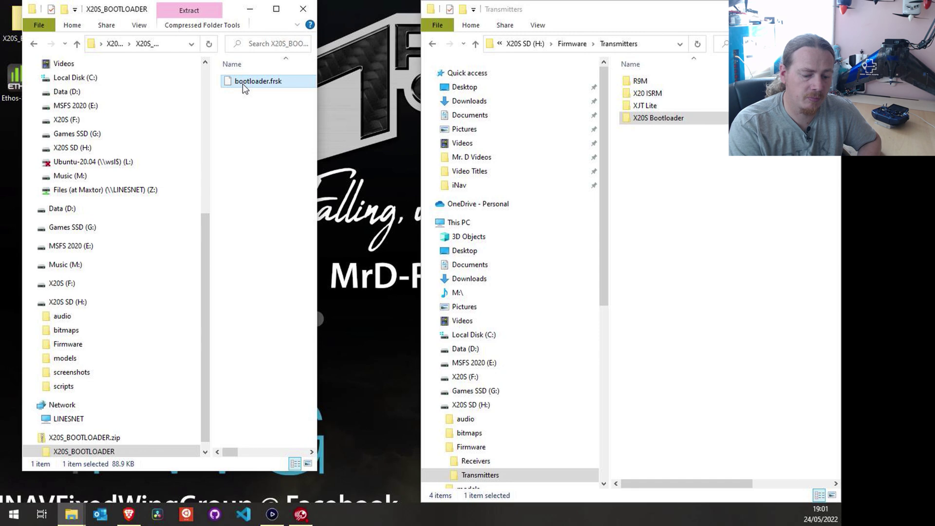
left_click_drag(243, 89, 659, 119)
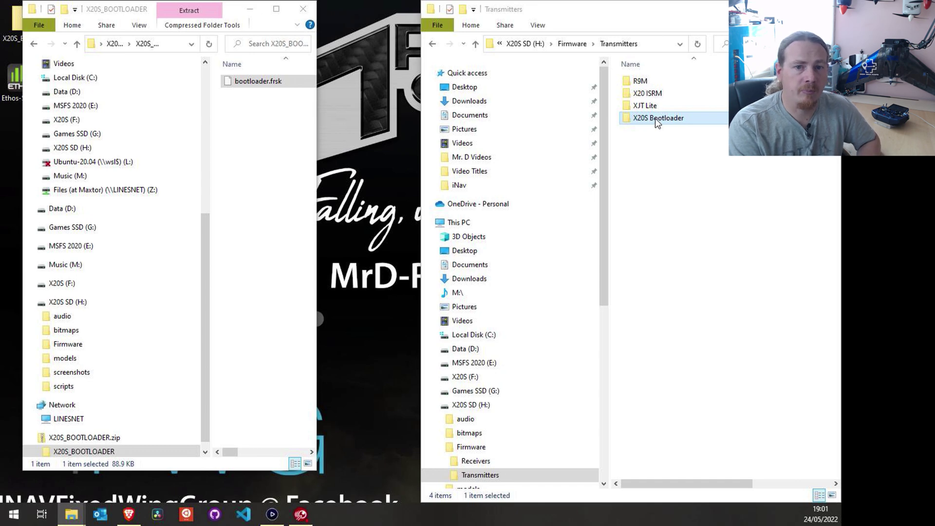
double_click(656, 119)
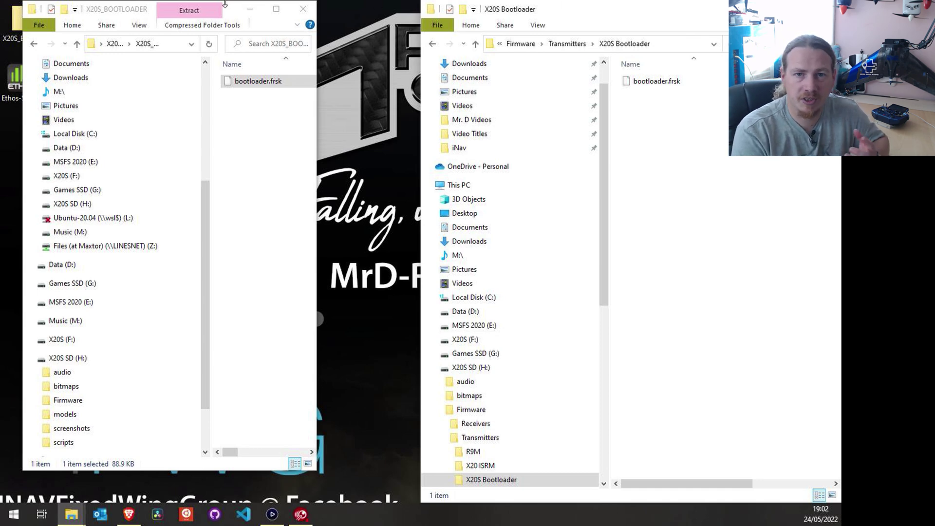
left_click(302, 11)
Step: Create a folder on the desktop named "X20S Backup - 20220524"
right_click(65, 161)
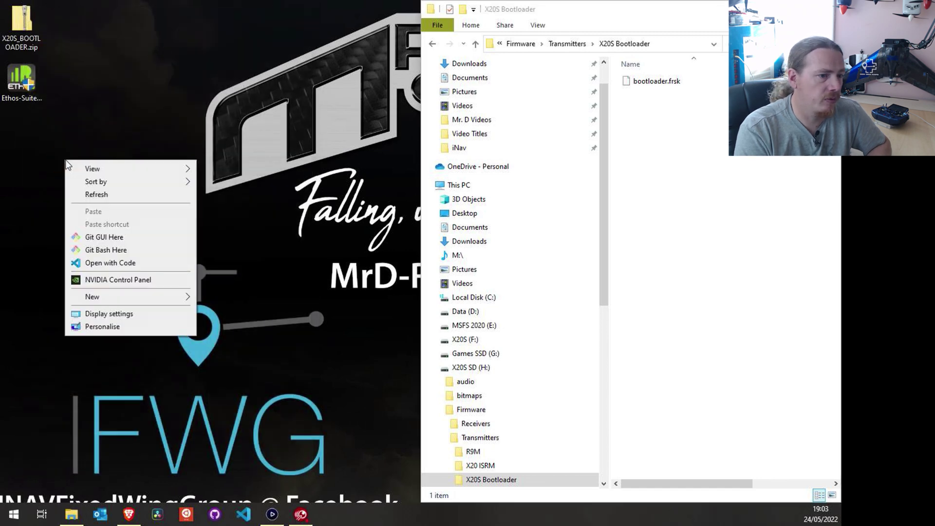
mouse_move(121, 294)
left_click(223, 296)
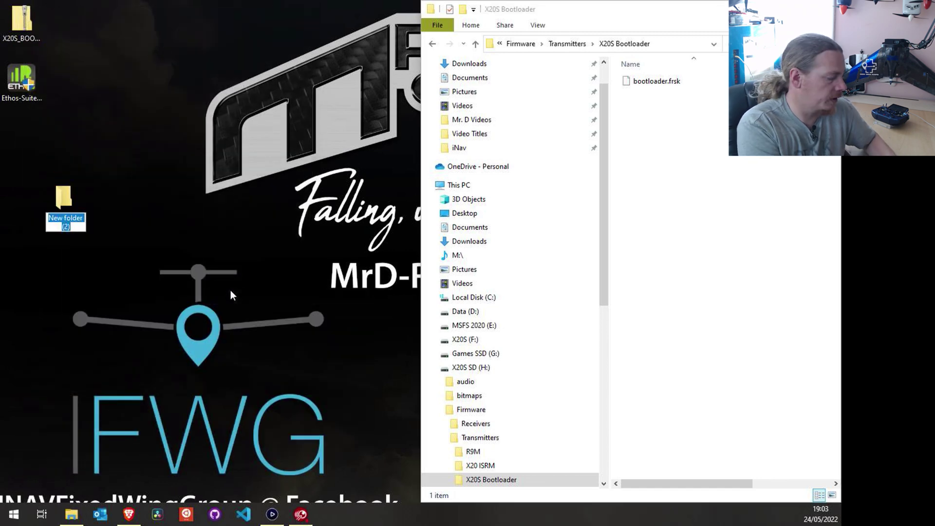
type("X20S Ba")
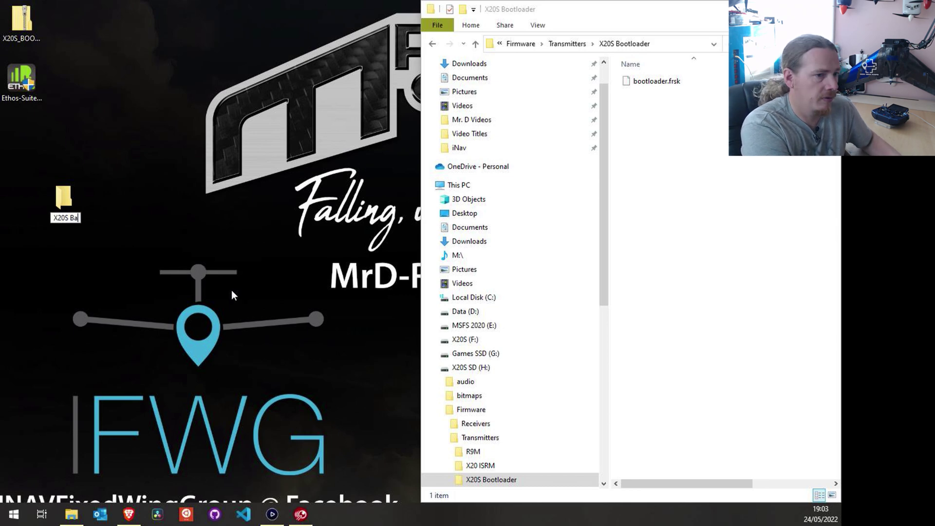
type("ckup -")
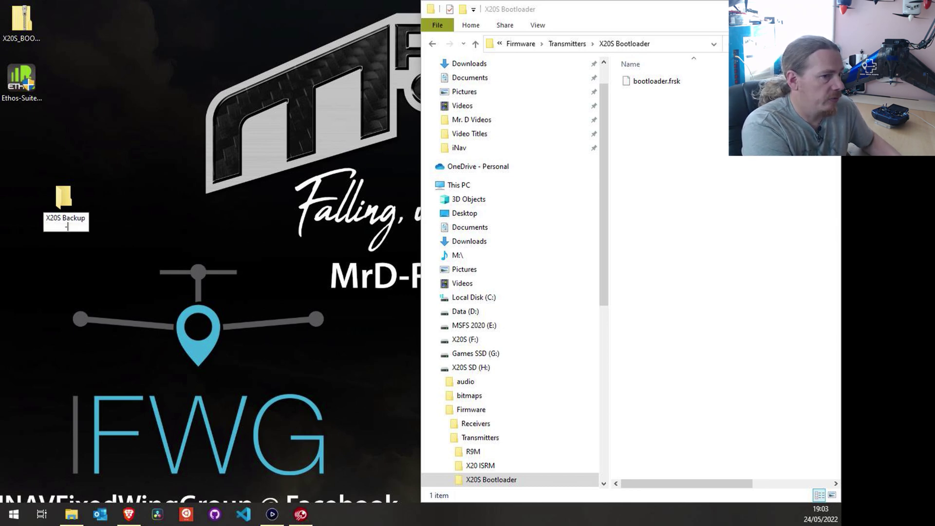
type(" 20220")
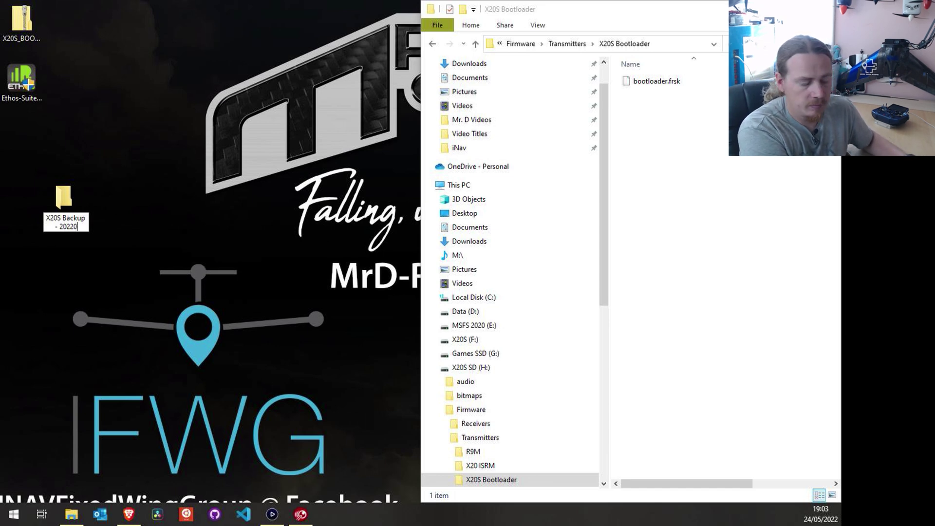
type("524")
key("Return")
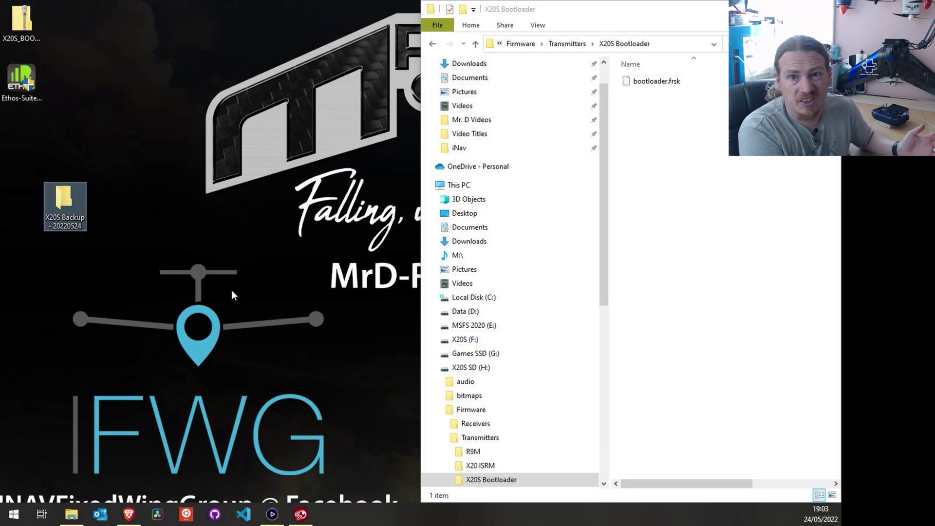
Step: Open the X20S Backup - 20220524 folder docked beside the SD card window, and show the root of X20S SD (H:) in the latter
double_click(69, 206)
left_click_drag(203, 14, 2, 19)
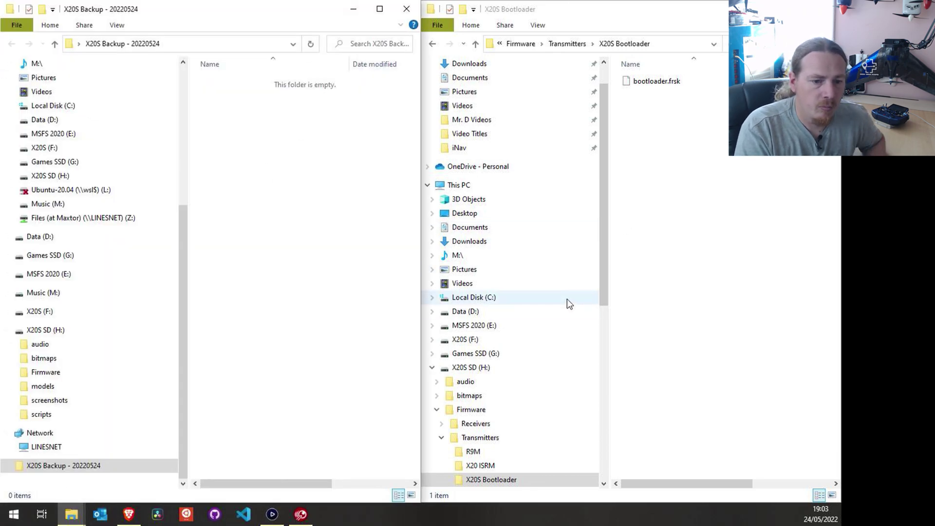
left_click(604, 271)
scroll(604, 273, "down", 1)
left_click(438, 354)
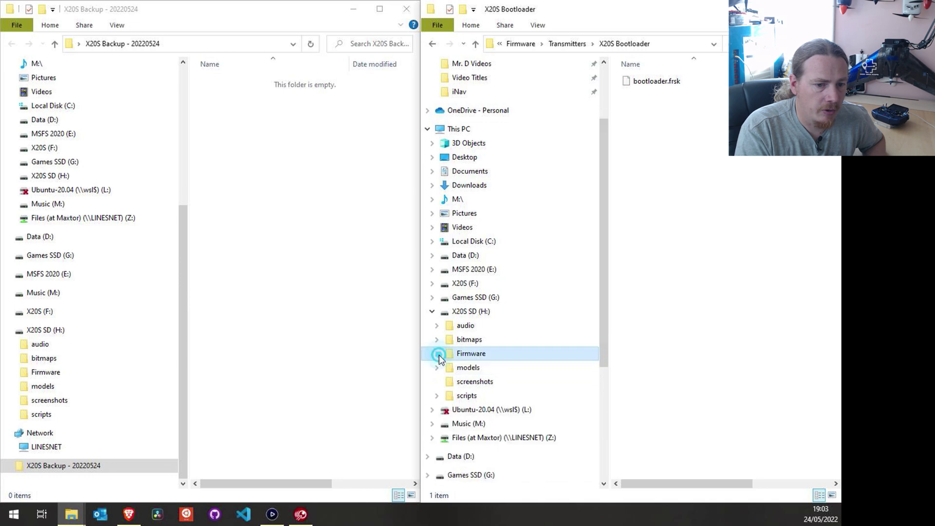
left_click(463, 313)
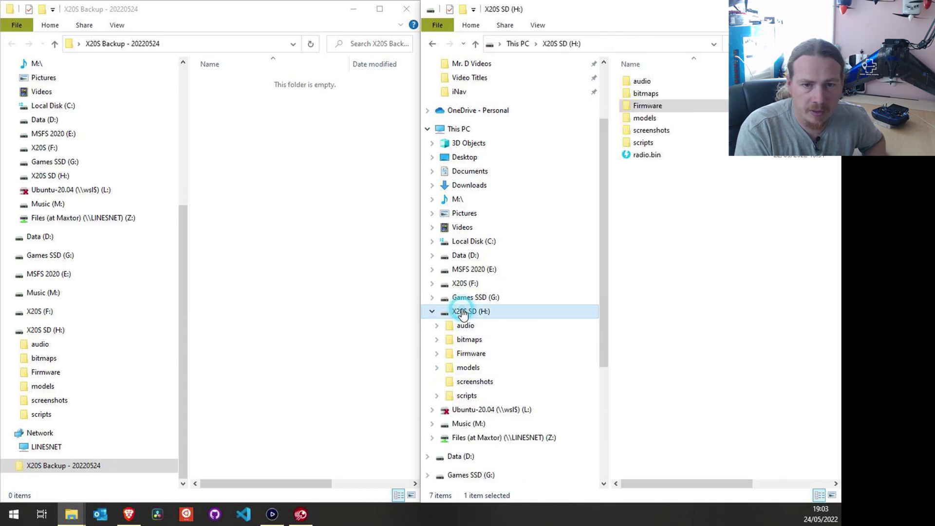
Step: Copy the models folder and radio.bin from the root of the X20S SD drive into the X20S Backup - 20220524 folder
left_click(642, 159)
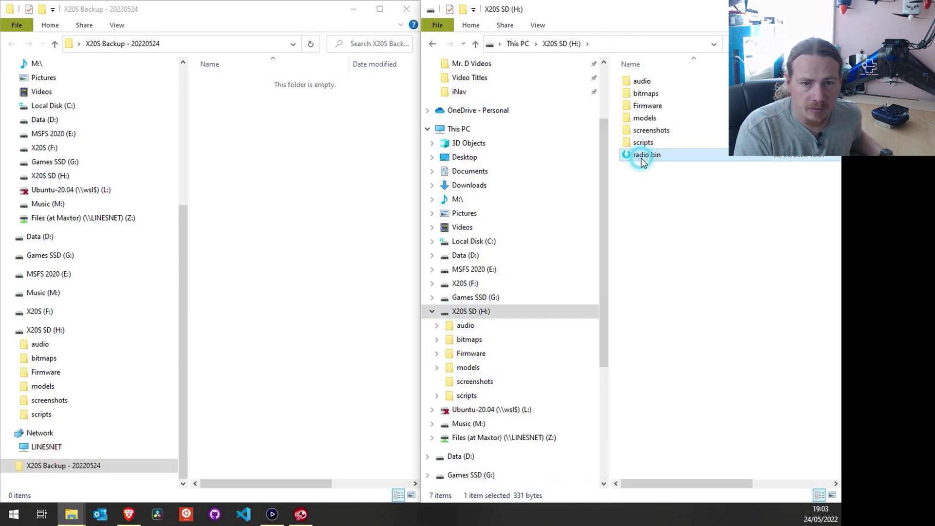
left_click(648, 123, "ctrl")
left_click_drag(636, 121, 263, 184)
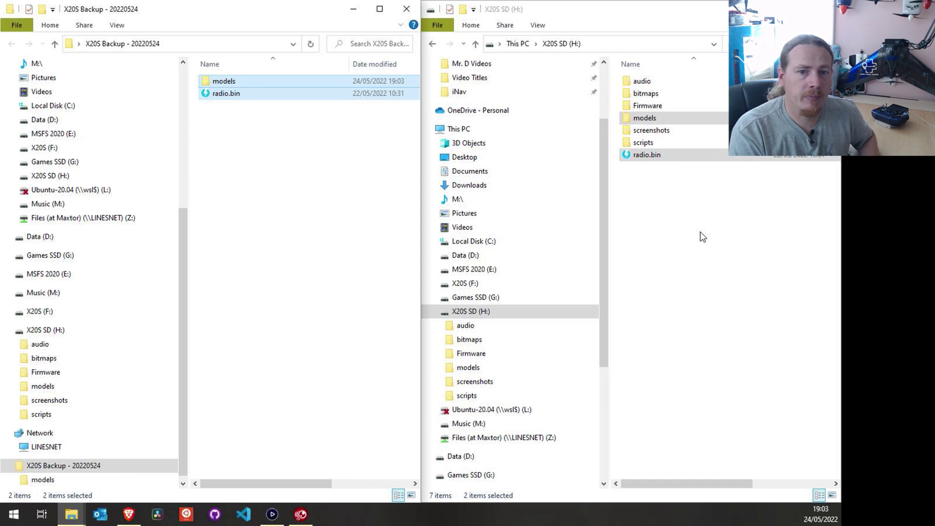
Step: Open the SD card's bitmaps folder and create a folder named "bitmaps" inside X20S Backup - 20220524
double_click(636, 94)
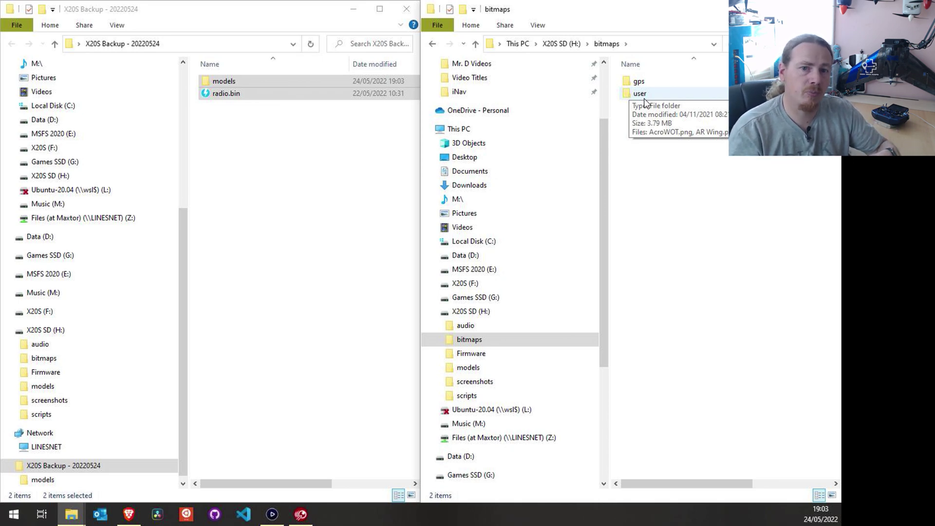
right_click(280, 176)
mouse_move(335, 356)
left_click(457, 355)
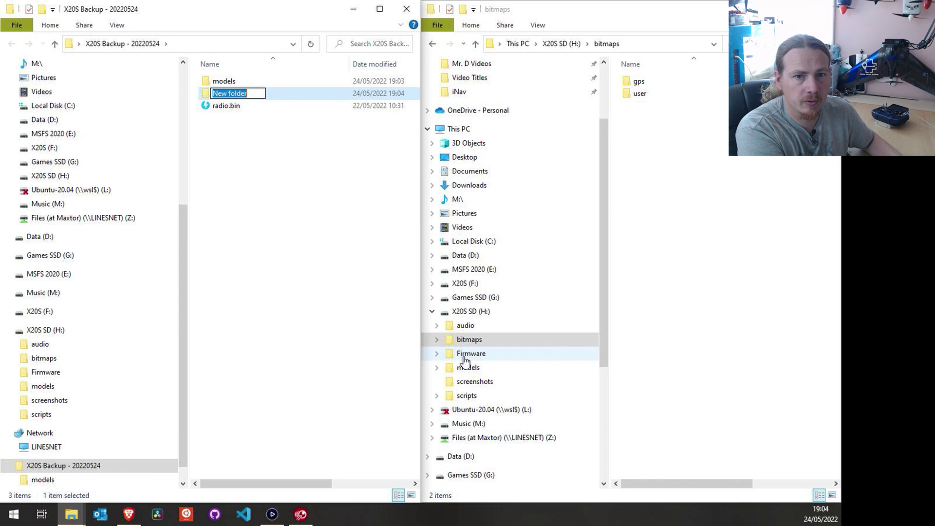
type("bitmap")
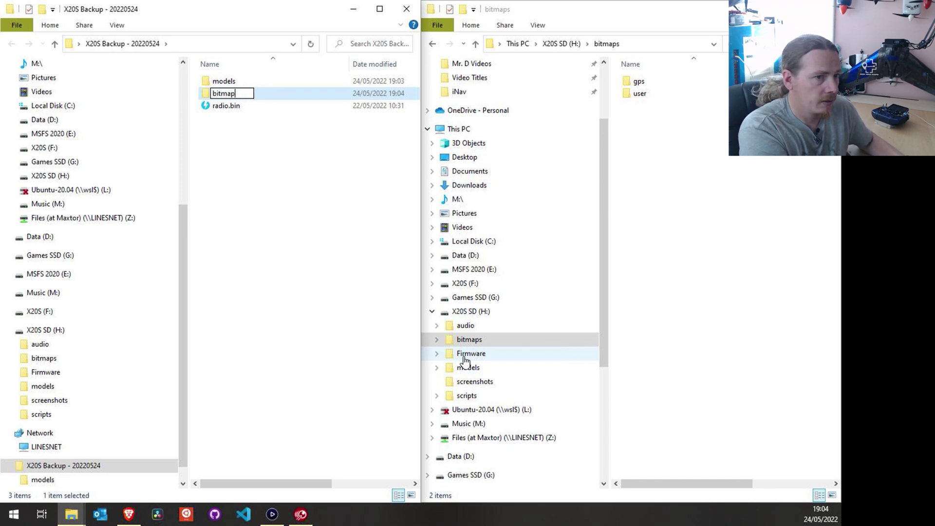
type("s")
key("Return")
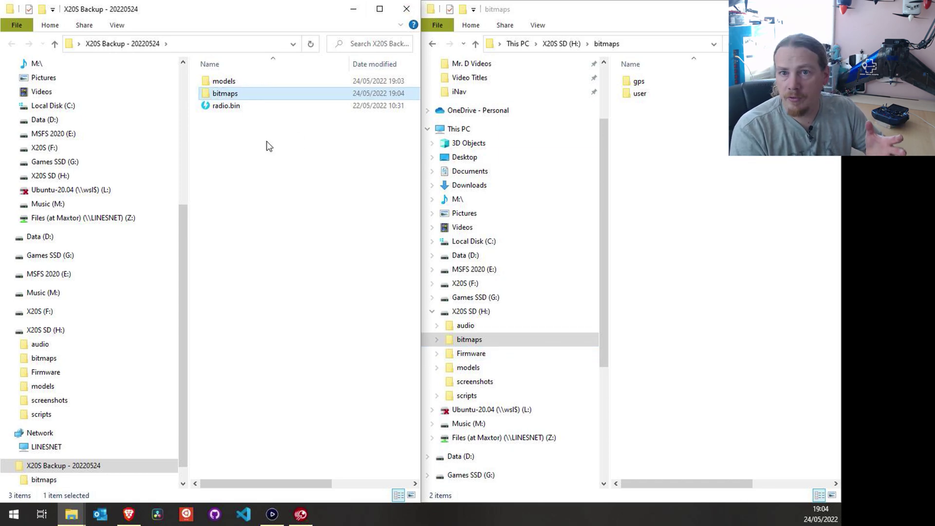
Step: Open the backup's bitmaps folder and copy the user folder from the SD card's bitmaps folder into it
right_click(215, 168)
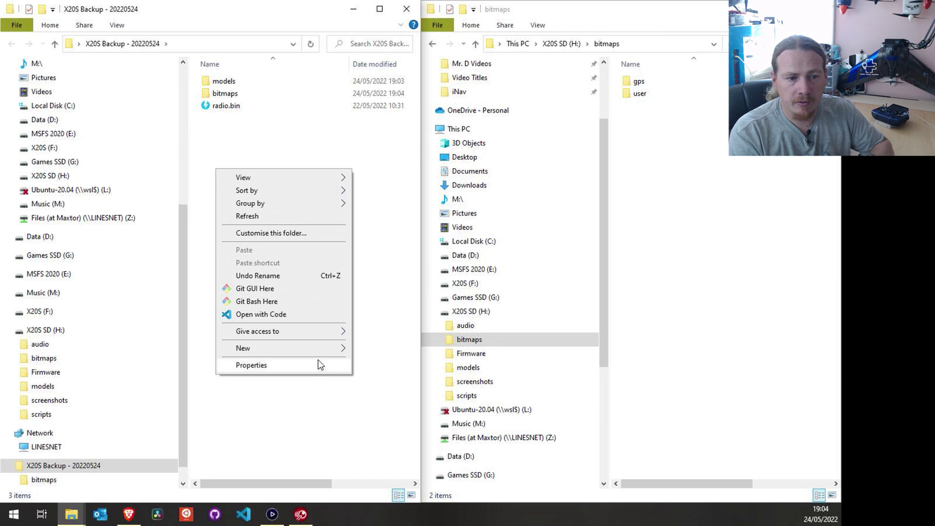
left_click(306, 146)
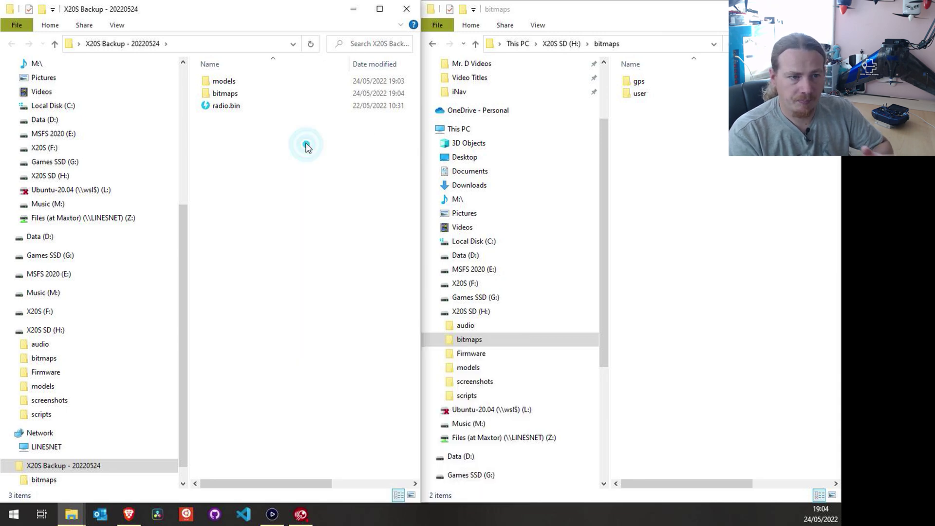
double_click(232, 93)
left_click_drag(637, 93, 287, 121)
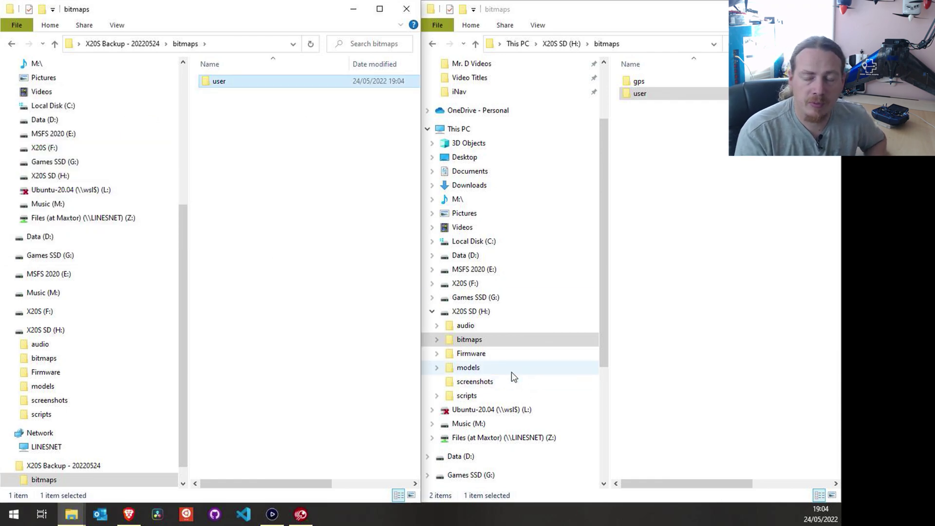
Step: View the audio folder on the X20S SD drive, return to the drive's root, and close both File Explorer windows
left_click(466, 327)
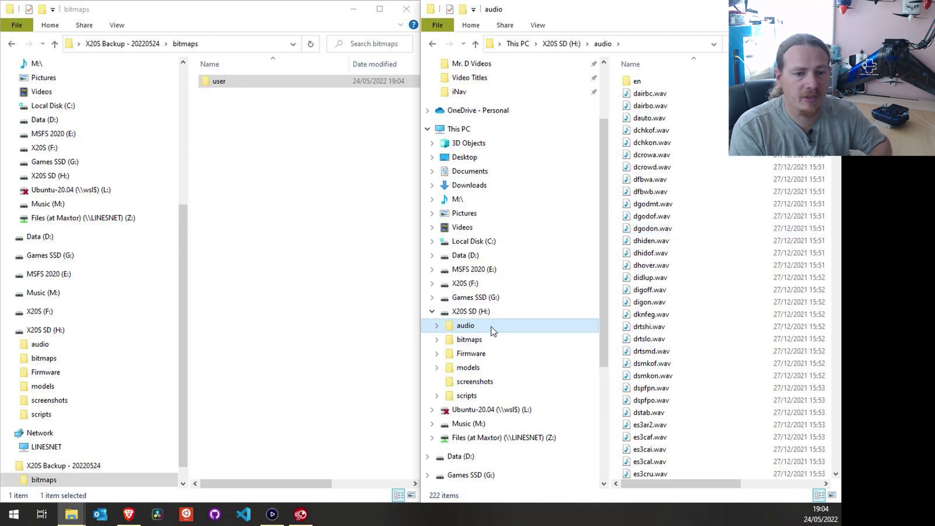
left_click(470, 312)
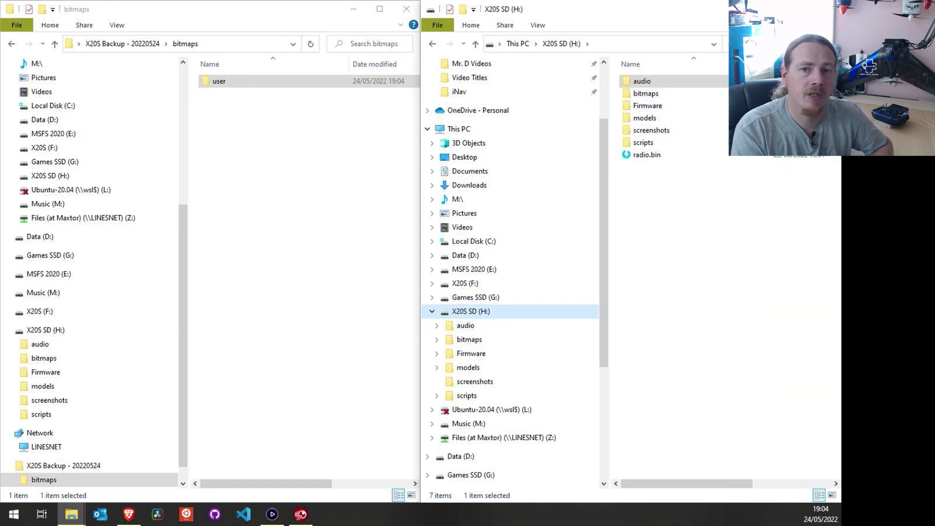
mouse_move(653, 161)
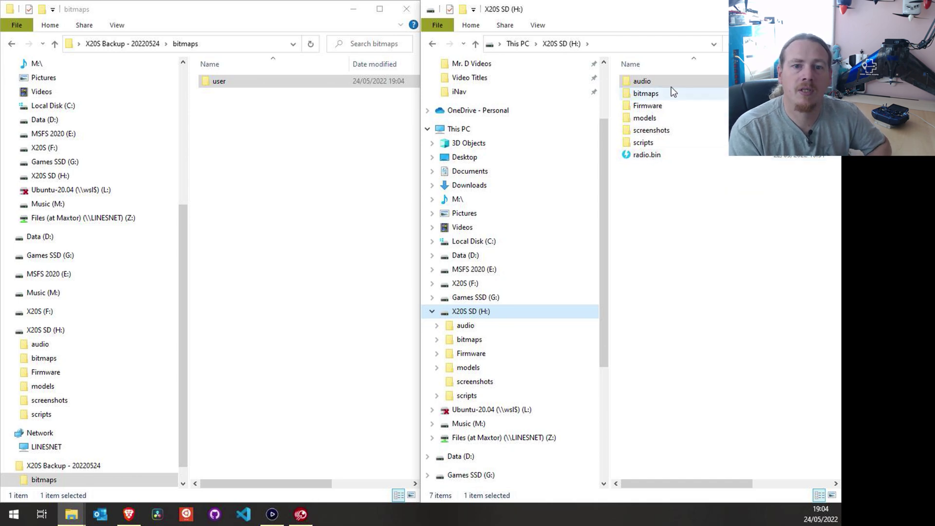
left_click(828, 9)
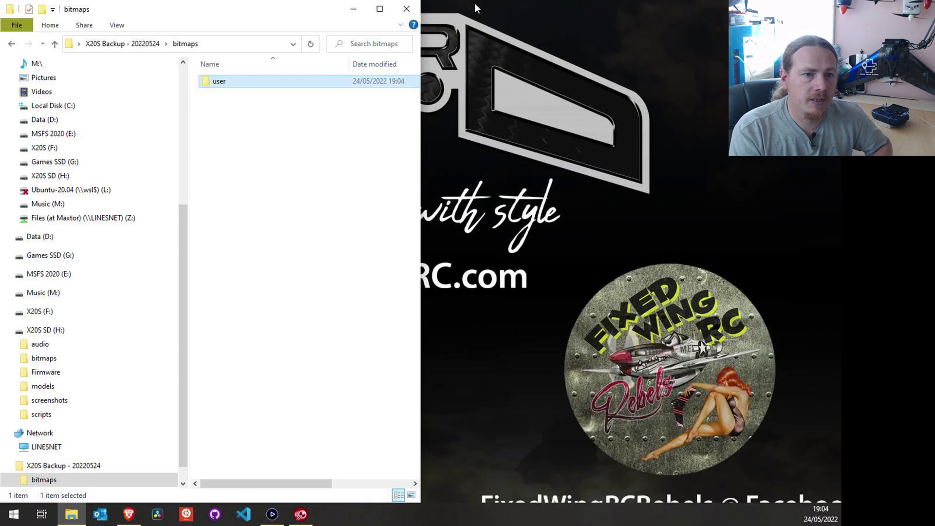
left_click(406, 9)
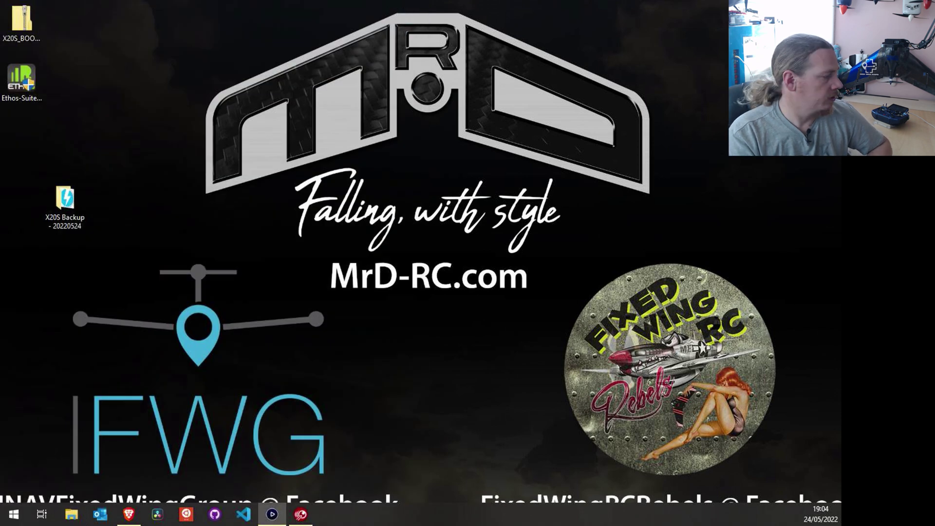